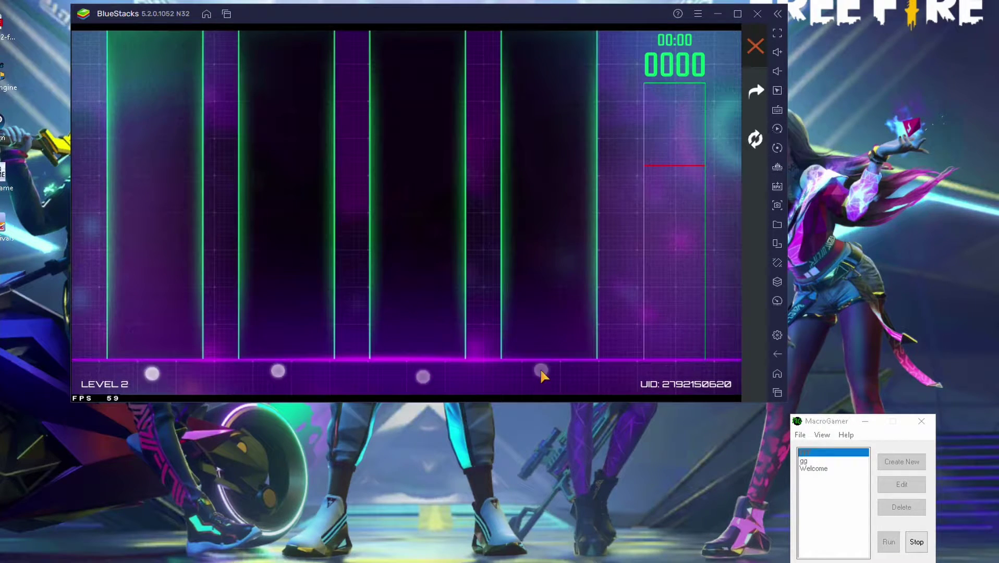
# Tap the four lane circles as triangles land, raising the level 2 score from 0000
pyautogui.click(421, 377)
pyautogui.click(277, 373)
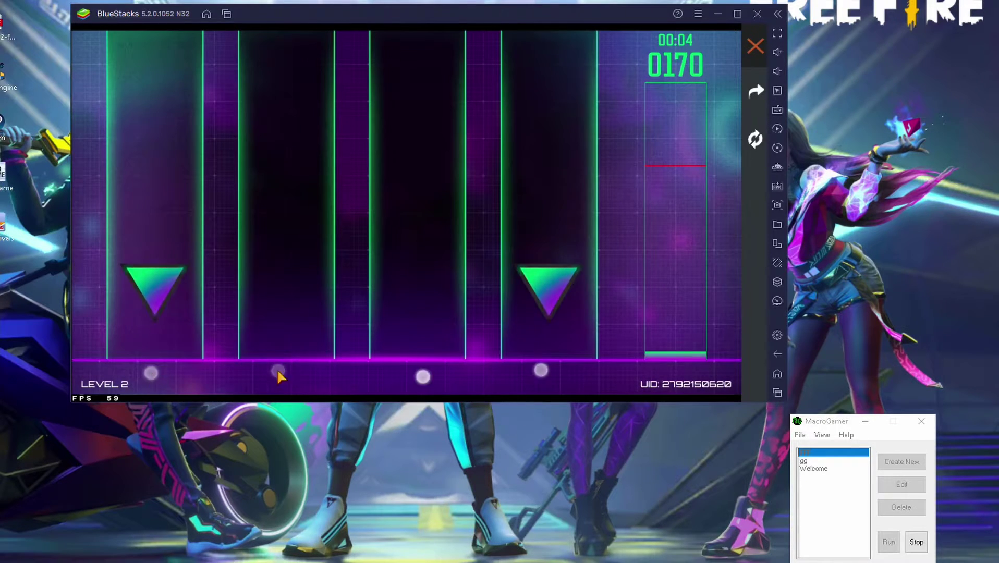
pyautogui.click(278, 374)
pyautogui.click(539, 372)
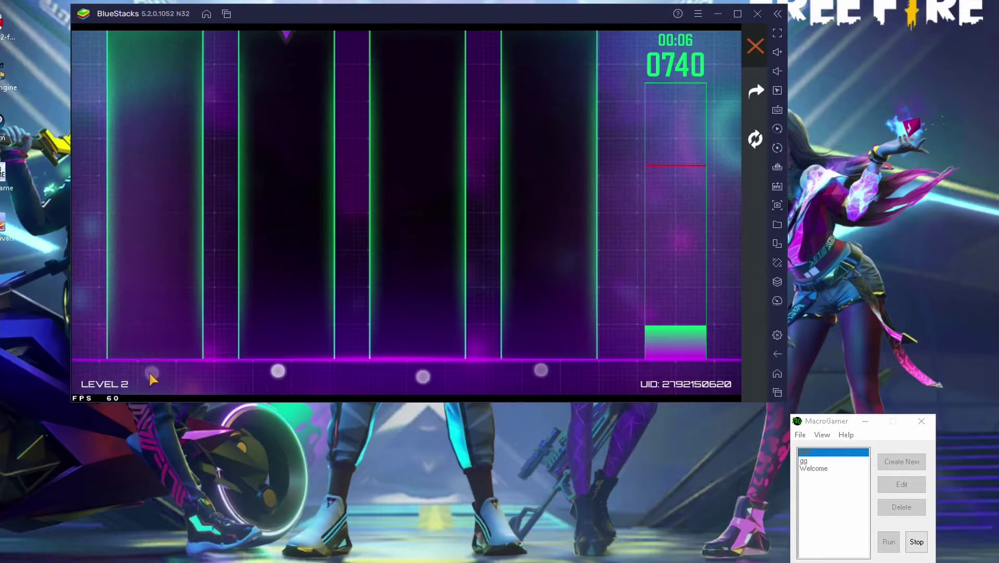
pyautogui.click(421, 378)
pyautogui.click(277, 372)
pyautogui.click(421, 378)
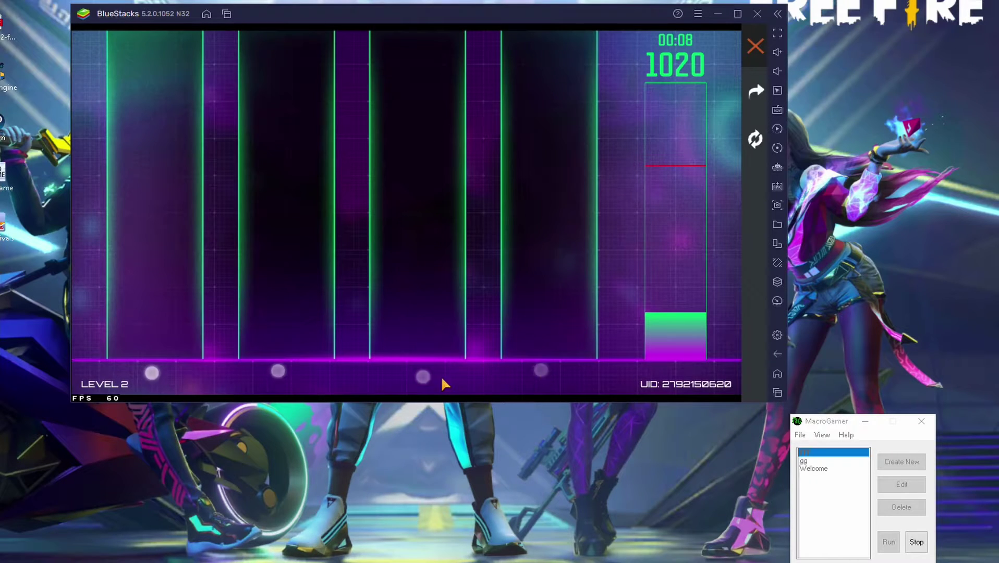
pyautogui.click(277, 372)
pyautogui.click(153, 379)
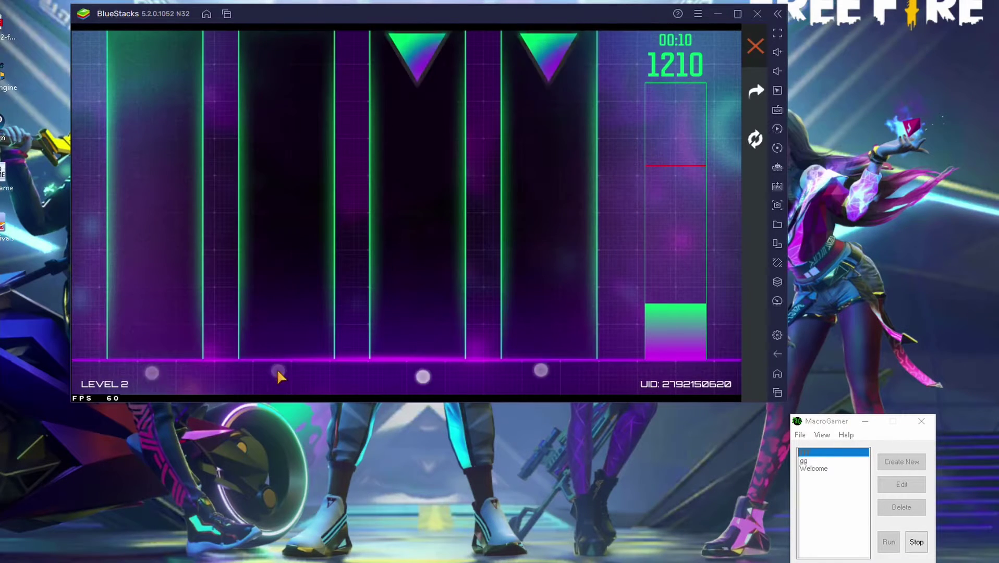
pyautogui.click(422, 378)
pyautogui.click(540, 373)
pyautogui.click(277, 377)
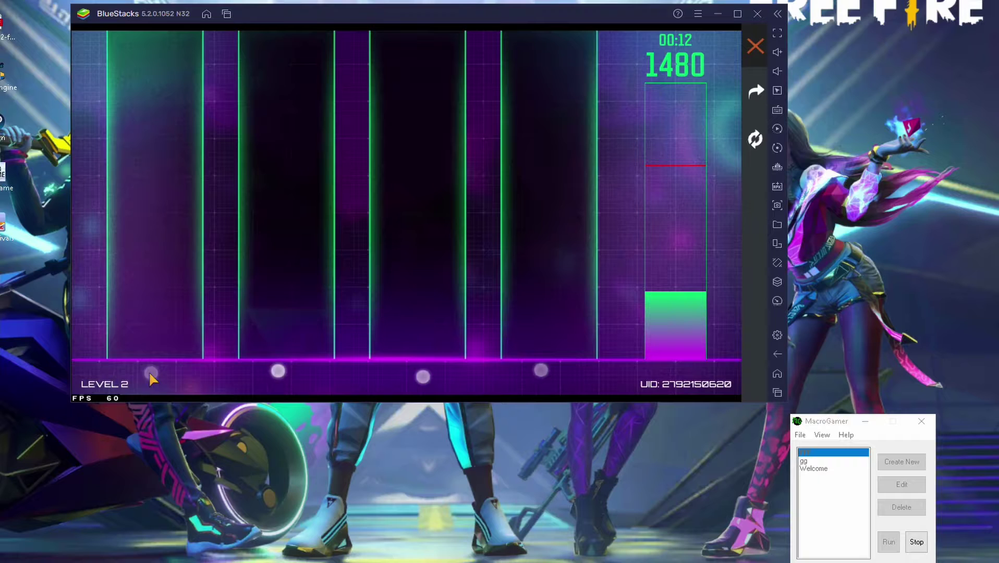
pyautogui.click(153, 379)
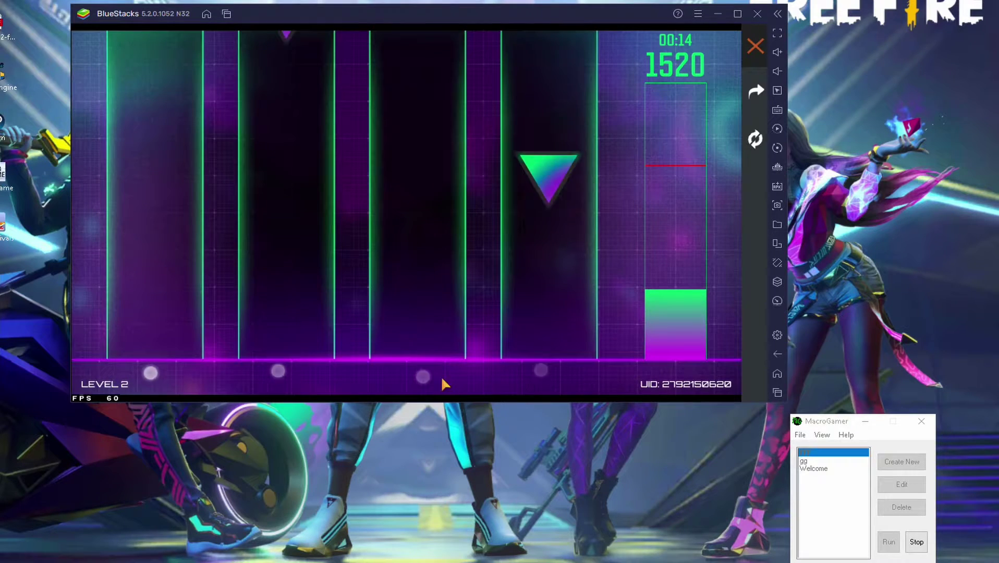
pyautogui.click(540, 373)
pyautogui.click(276, 373)
pyautogui.click(421, 378)
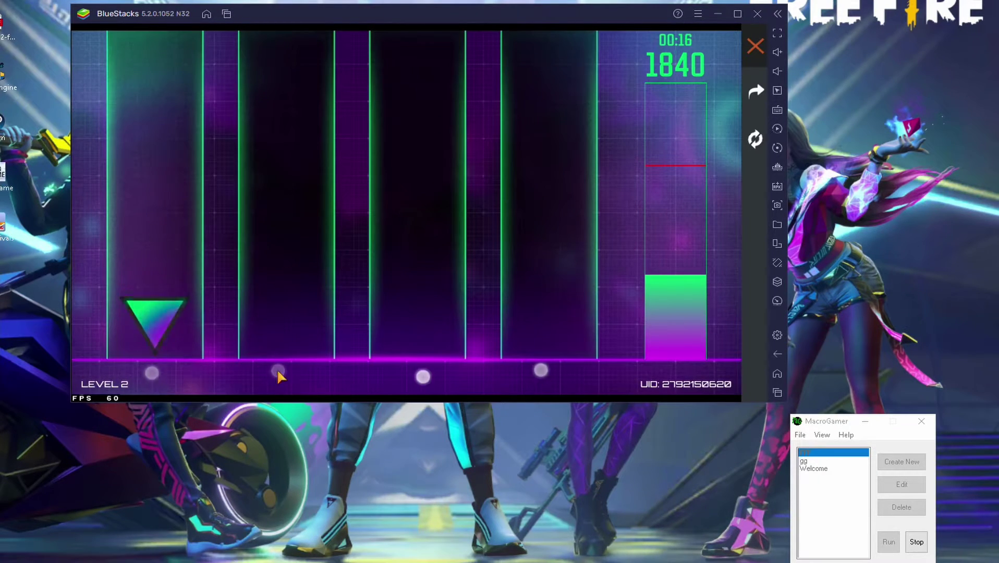
pyautogui.click(152, 379)
pyautogui.click(421, 377)
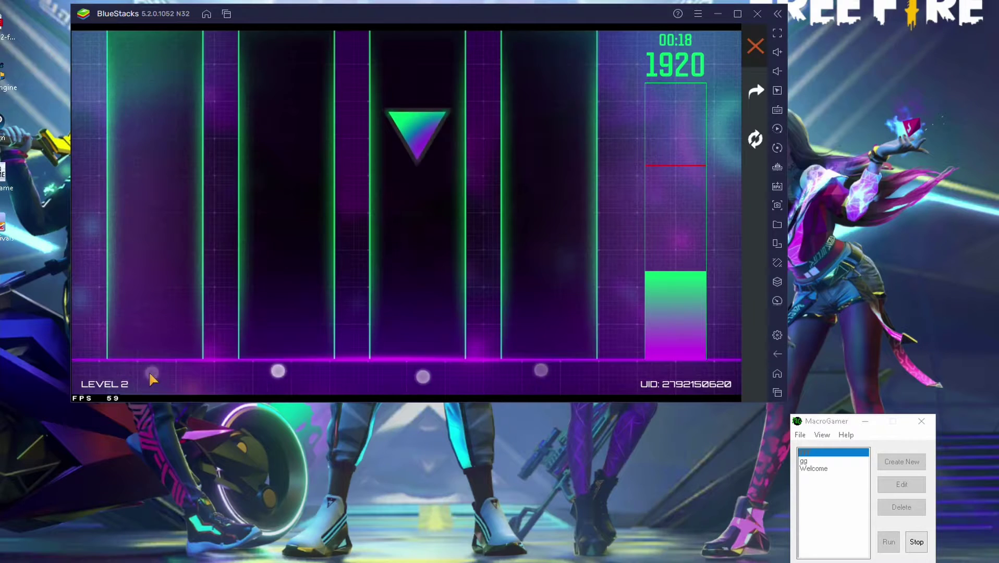
pyautogui.click(421, 377)
pyautogui.click(278, 376)
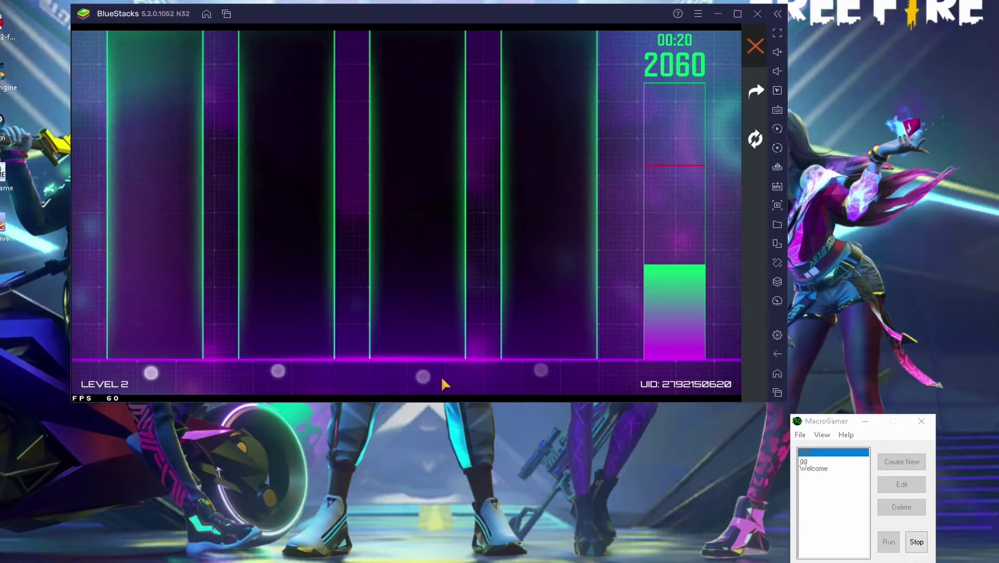
pyautogui.click(540, 372)
pyautogui.click(152, 374)
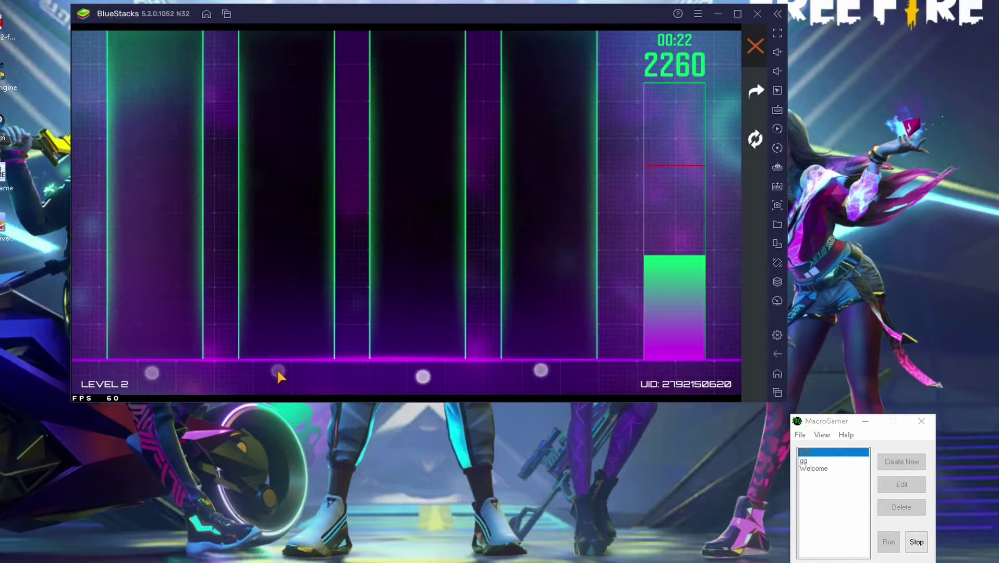
pyautogui.click(421, 377)
pyautogui.click(277, 371)
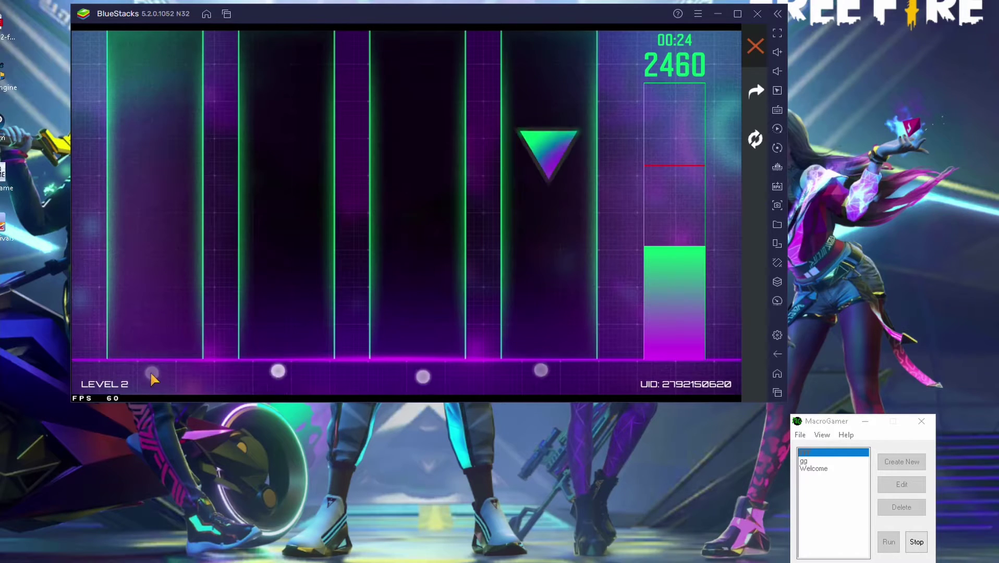
pyautogui.click(540, 372)
pyautogui.click(277, 371)
pyautogui.click(152, 374)
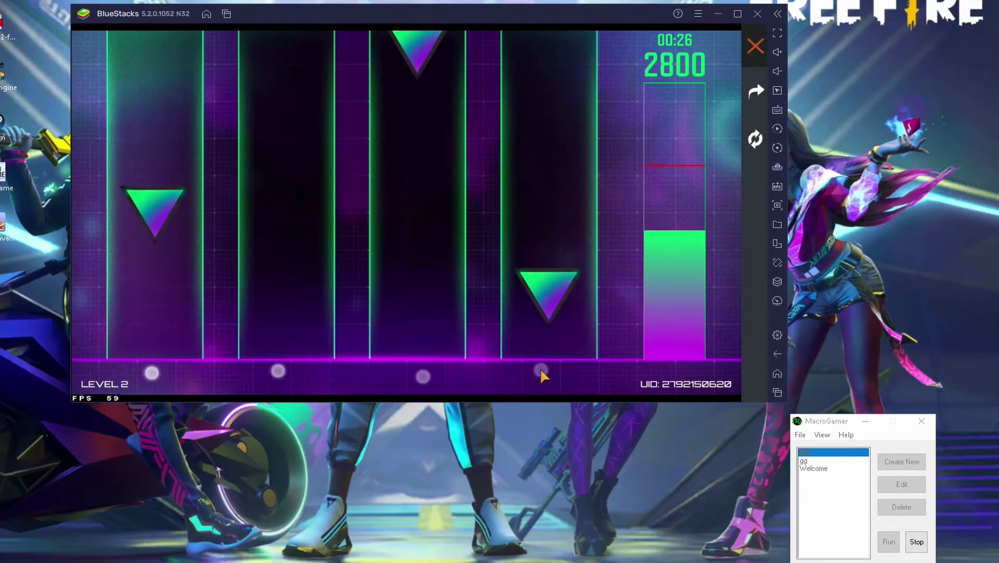
pyautogui.click(542, 376)
pyautogui.click(421, 377)
pyautogui.click(153, 375)
pyautogui.click(540, 372)
pyautogui.click(424, 380)
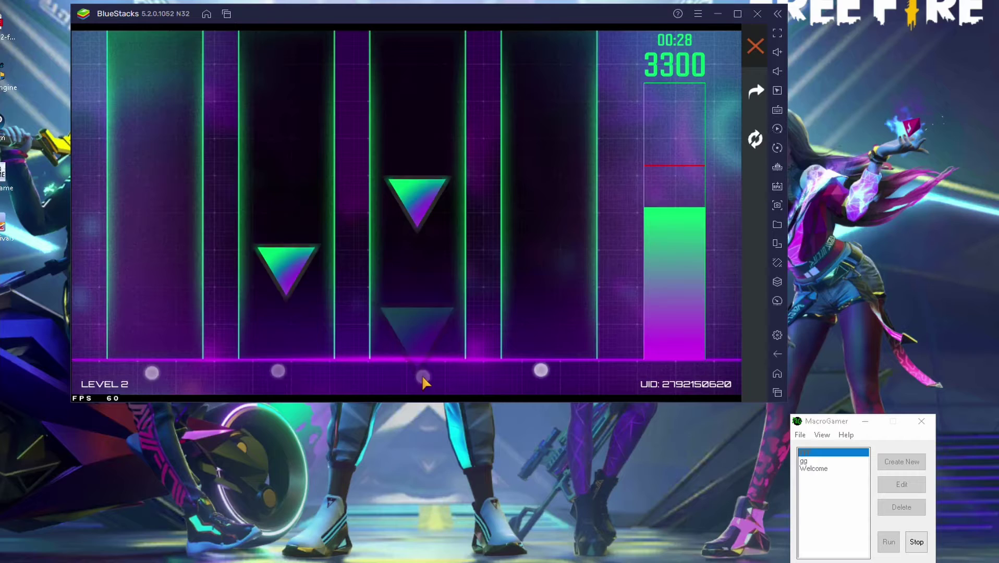
pyautogui.click(276, 371)
pyautogui.click(152, 374)
pyautogui.click(421, 377)
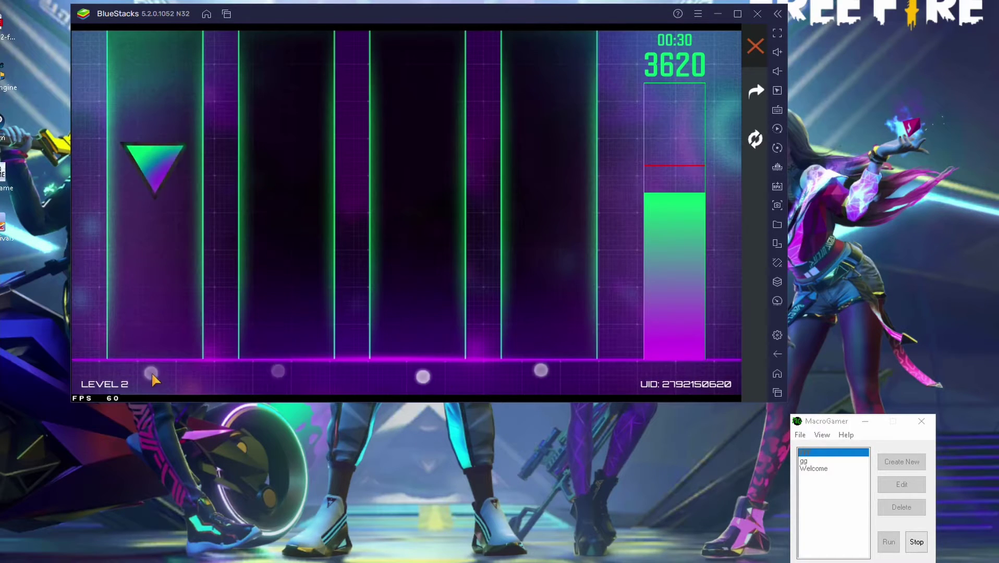
pyautogui.click(154, 379)
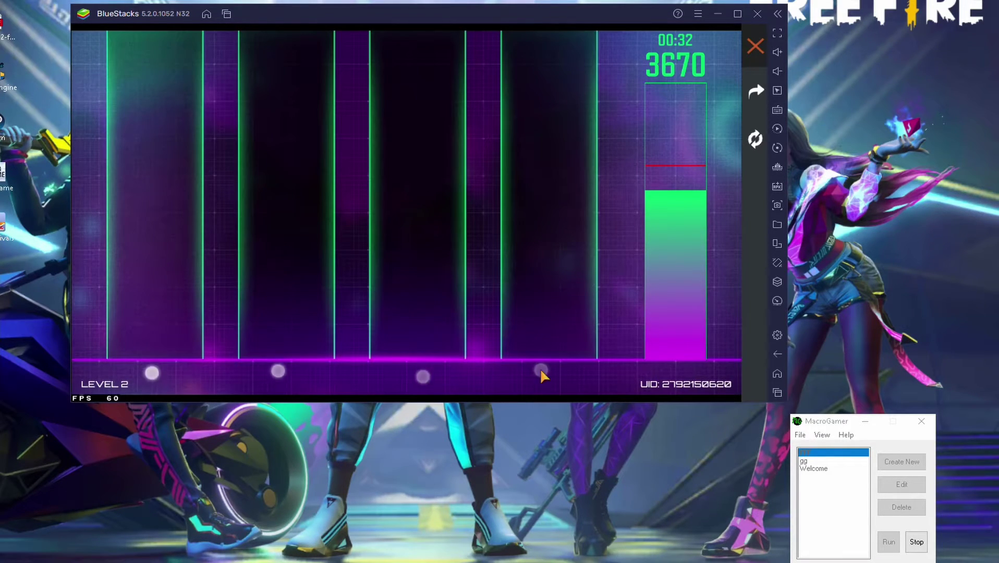
# Hit the closing burst of notes across all lanes to finish level 2 near 5000
pyautogui.click(153, 375)
pyautogui.click(421, 377)
pyautogui.click(543, 375)
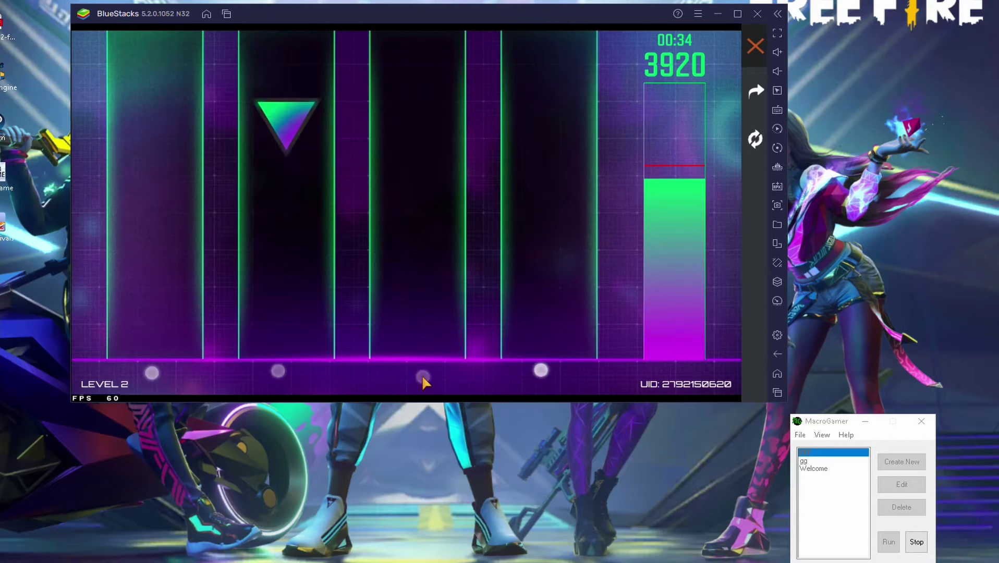
pyautogui.click(277, 371)
pyautogui.click(152, 374)
pyautogui.click(542, 375)
pyautogui.click(277, 371)
pyautogui.click(423, 377)
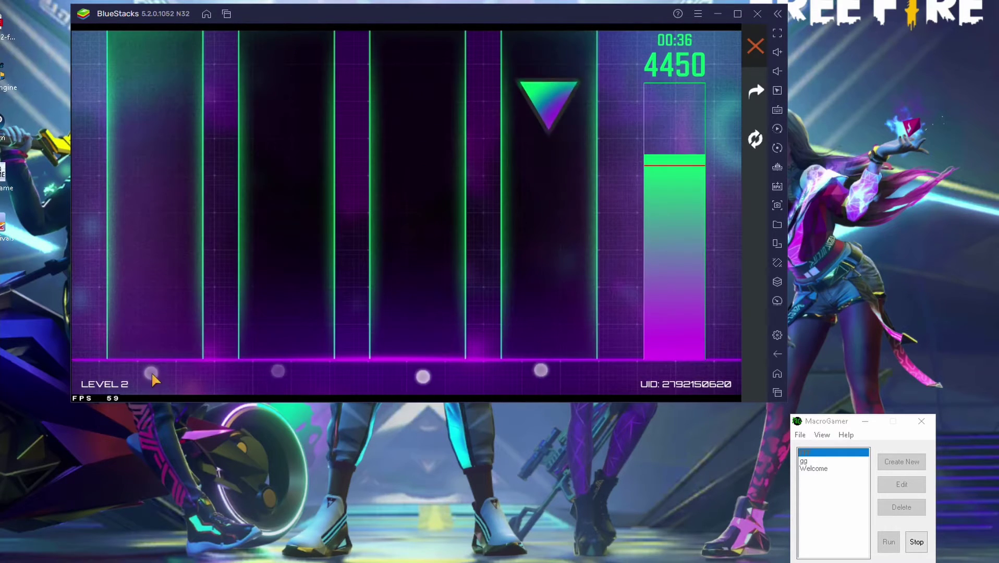
pyautogui.click(542, 376)
pyautogui.click(423, 378)
pyautogui.click(277, 371)
pyautogui.click(423, 377)
pyautogui.click(542, 376)
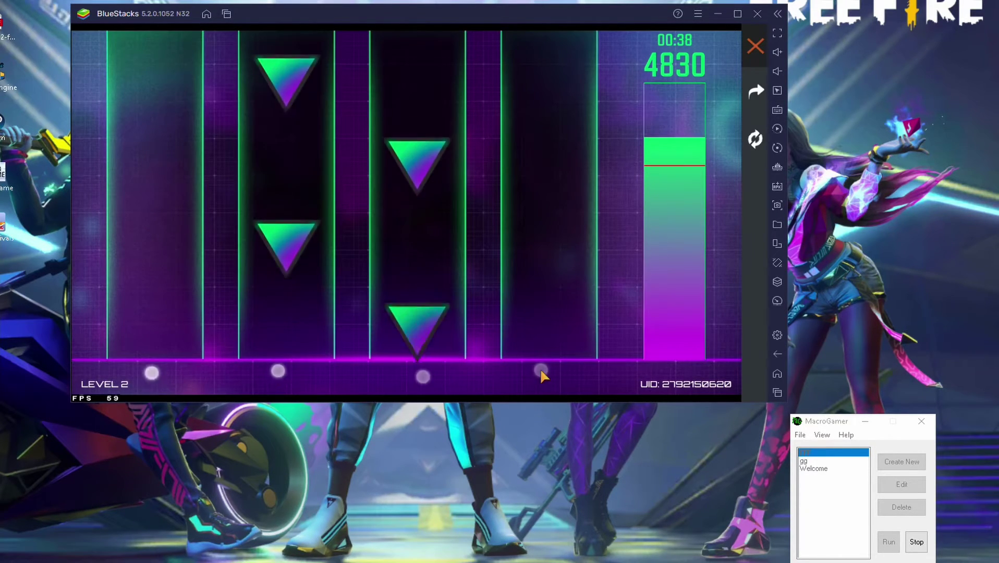
pyautogui.click(423, 377)
pyautogui.click(277, 371)
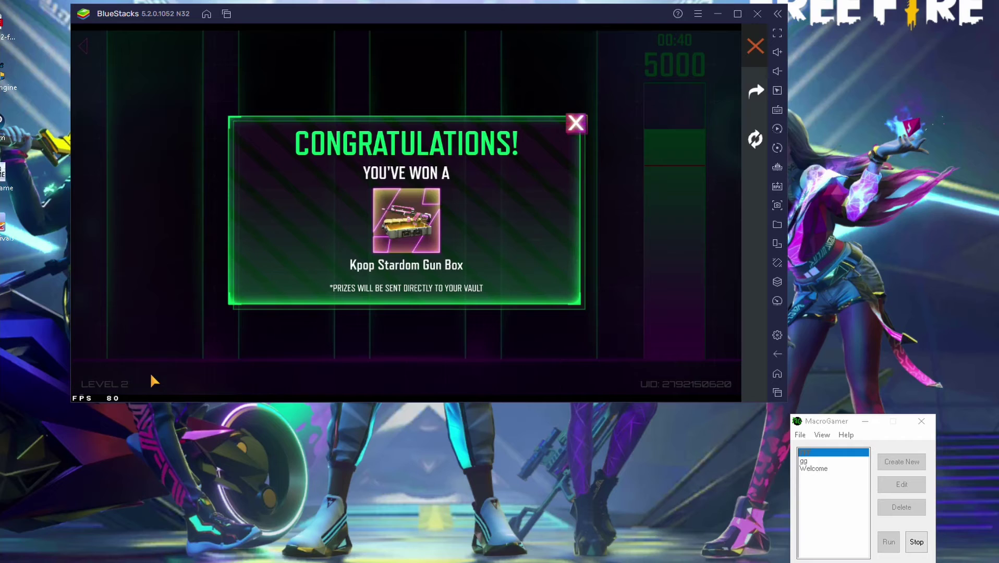
# Close the Kpop Stardom Gun Box Congratulations dialog with its X
pyautogui.click(576, 124)
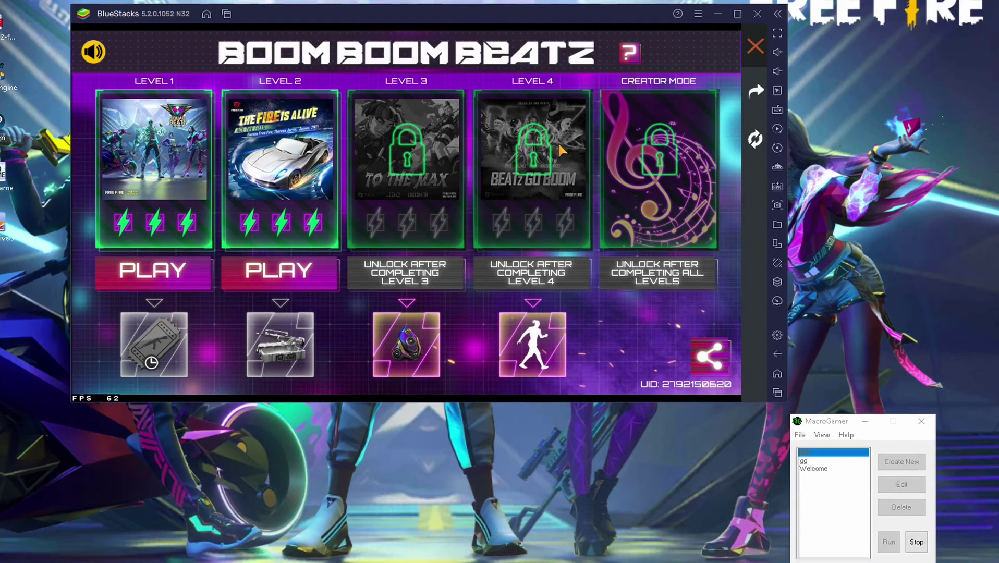